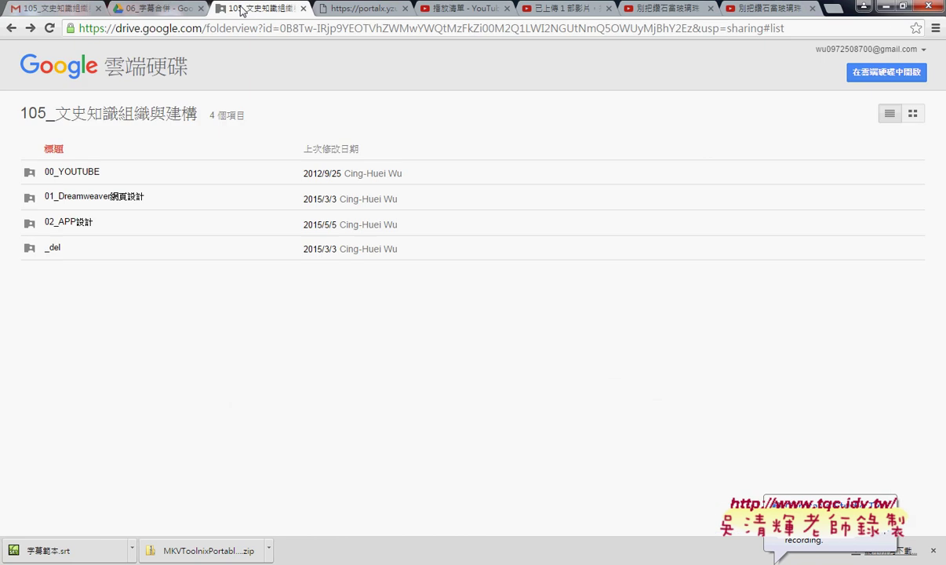
Open the 00_YOUTUBE folder, circle its title in red ink, then clear the ink.
left_click(88, 176)
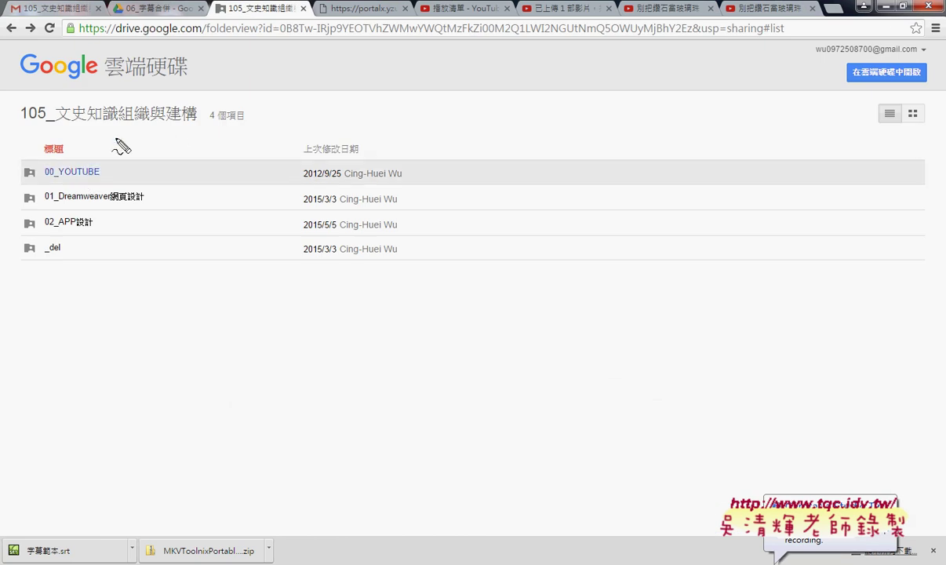
left_click_drag(180, 118, 187, 126)
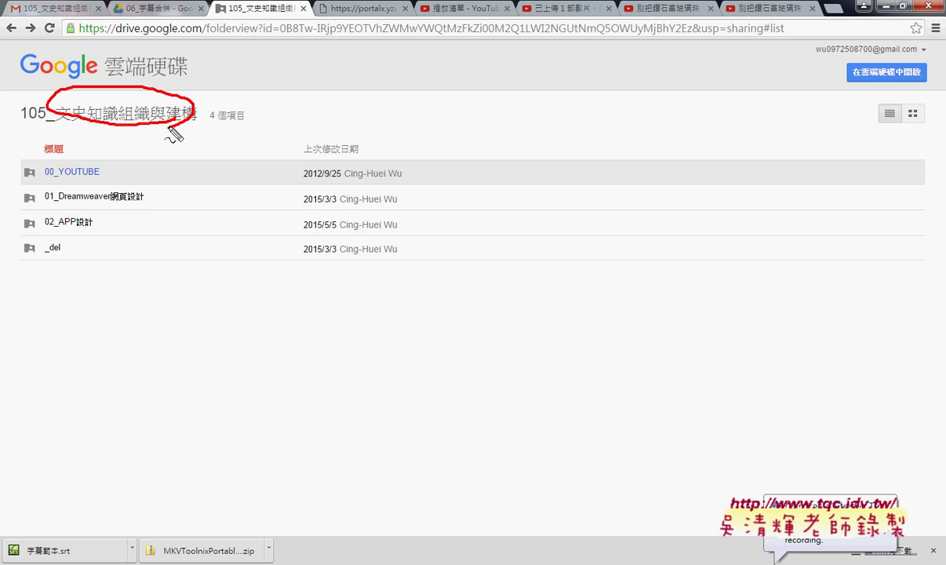
key("Escape")
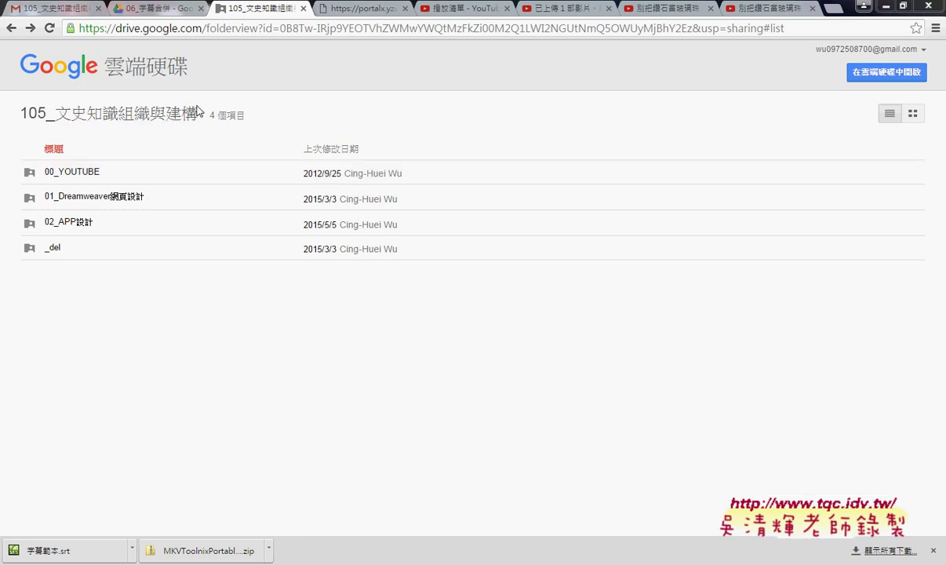
In PowerPoint slide 16, mark the folder title and _YOUTUBE row in red ink, then erase it.
mouse_move(227, 558)
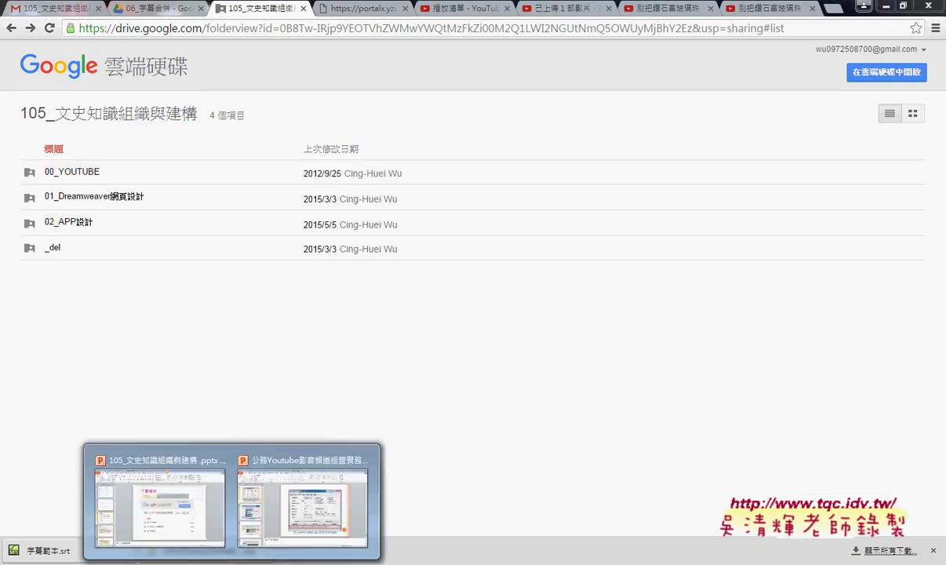
left_click(330, 439)
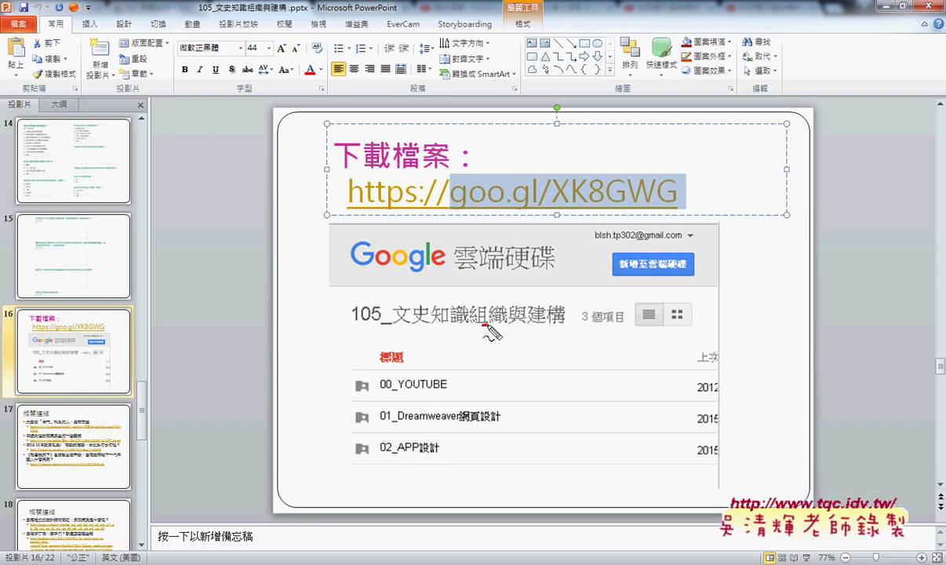
left_click_drag(483, 323, 553, 322)
mouse_move(453, 329)
left_mouse_down()
mouse_move(394, 315)
mouse_move(444, 301)
mouse_move(444, 323)
left_mouse_up()
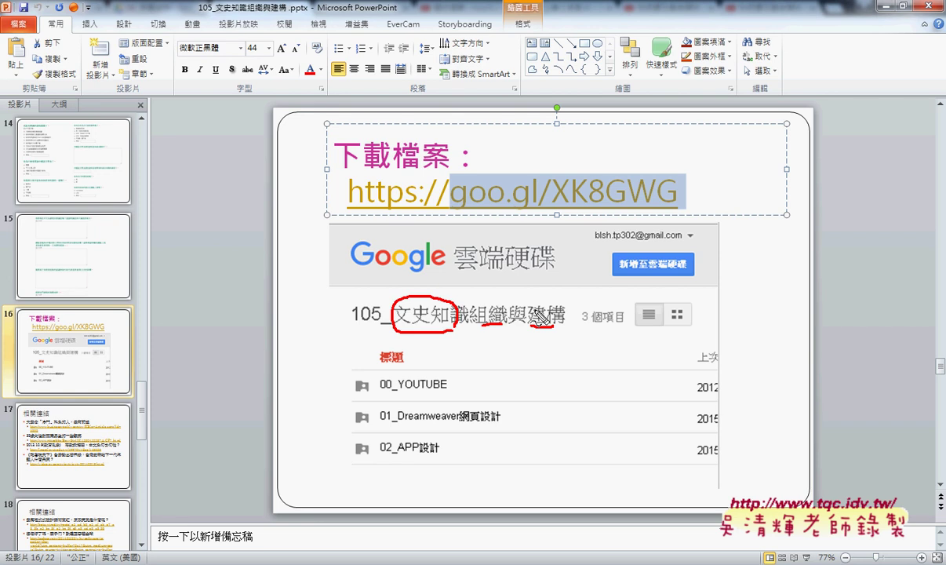
left_click_drag(440, 386, 454, 388)
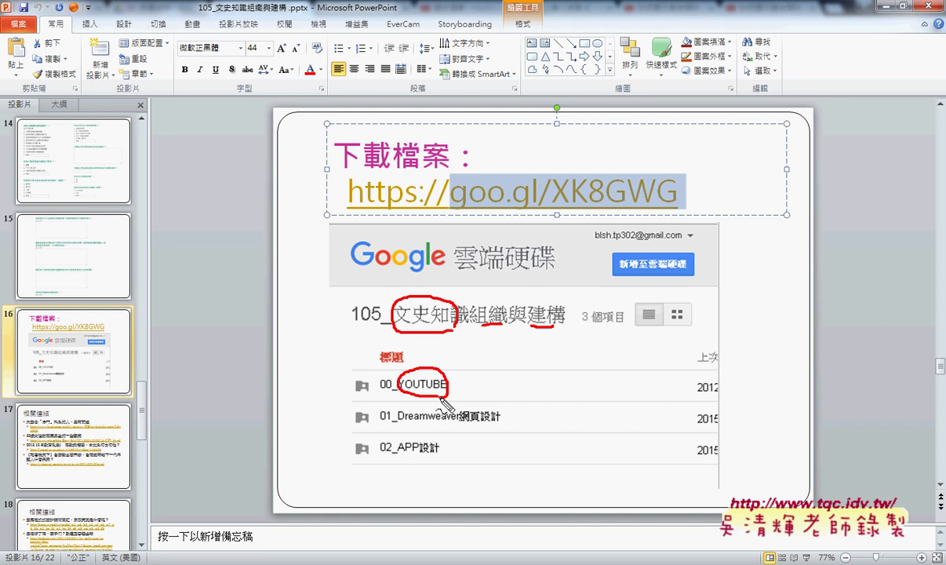
key("Escape")
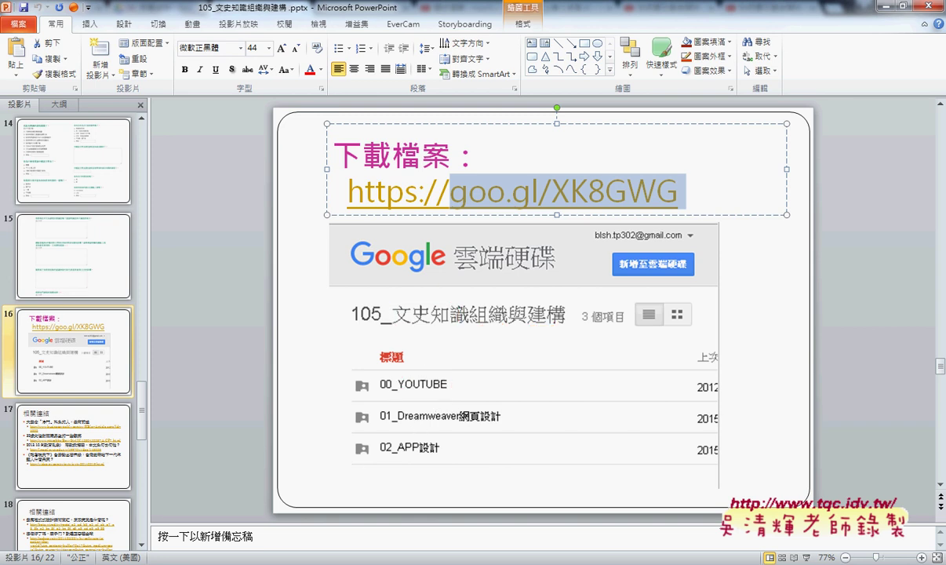
Open the private 別把鑽石當玻璃珠 playlist in Chrome and select its page address.
left_click(116, 519)
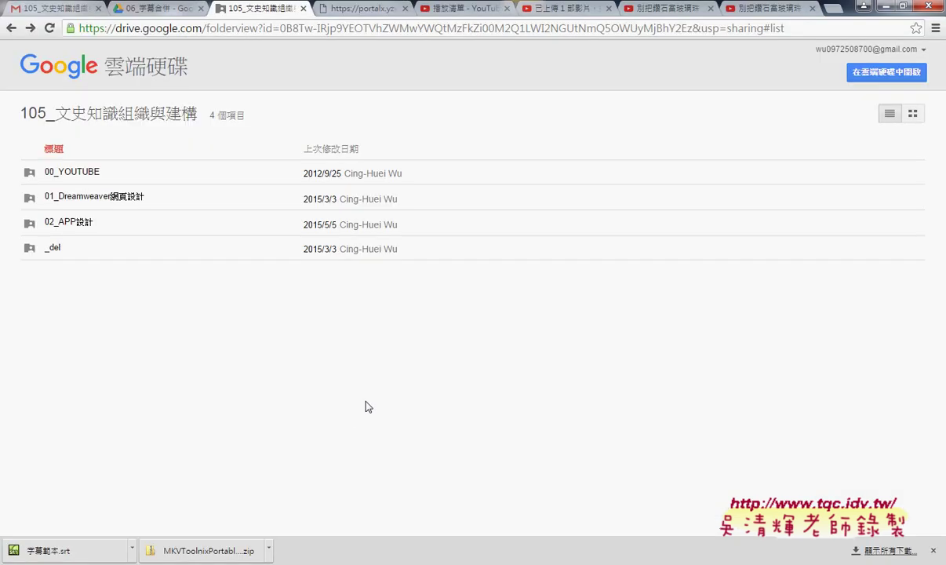
left_click(460, 9)
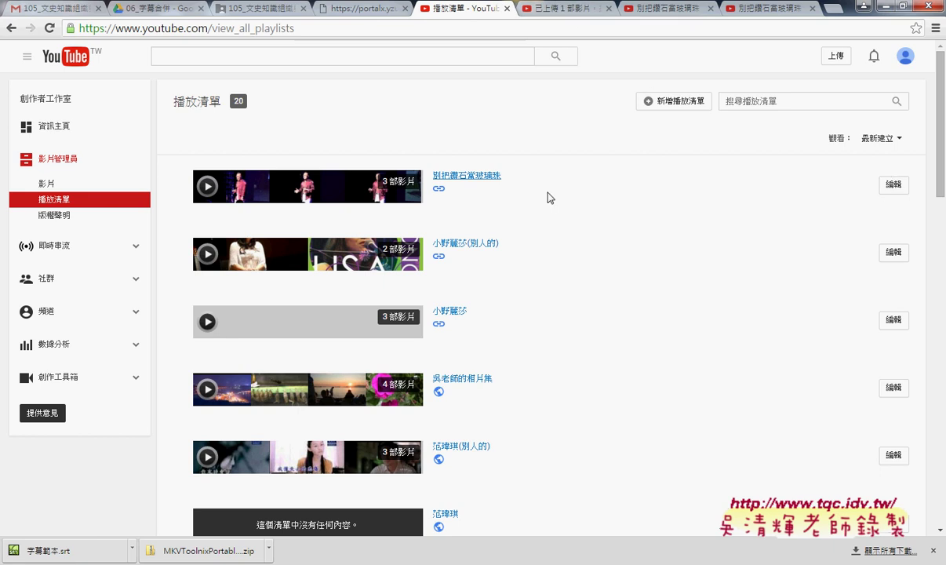
left_click(495, 178)
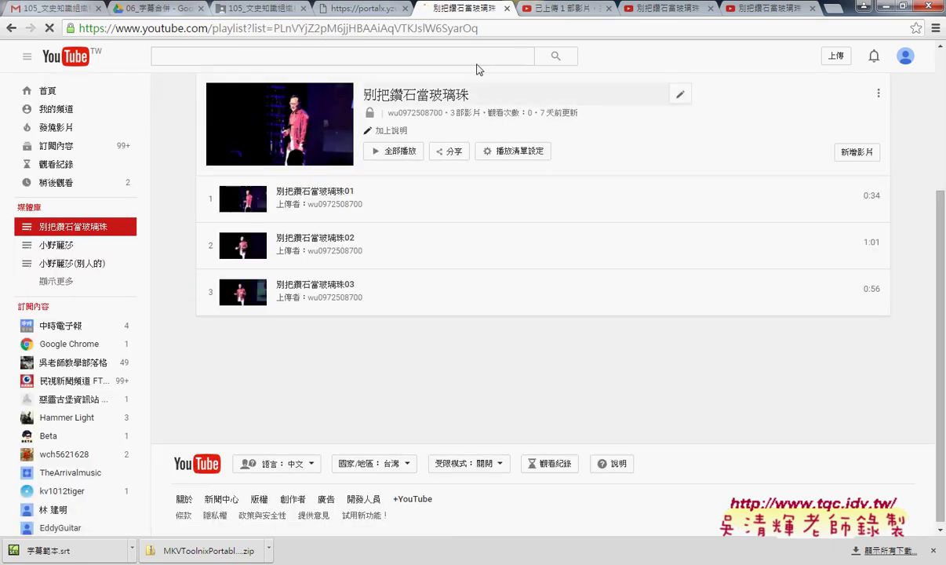
left_click(481, 30)
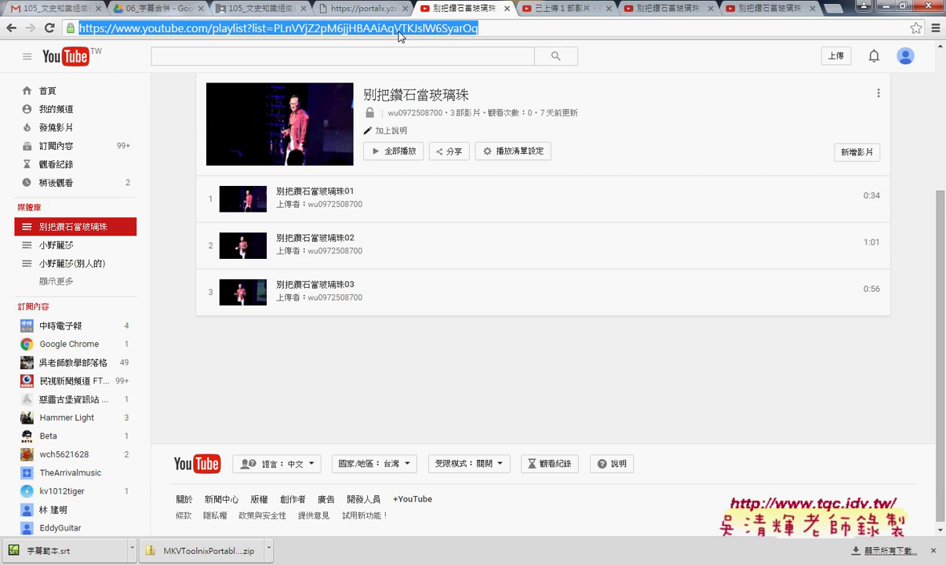
Copy the playlist URL and load goo.gl in a new Chrome tab.
right_click(328, 30)
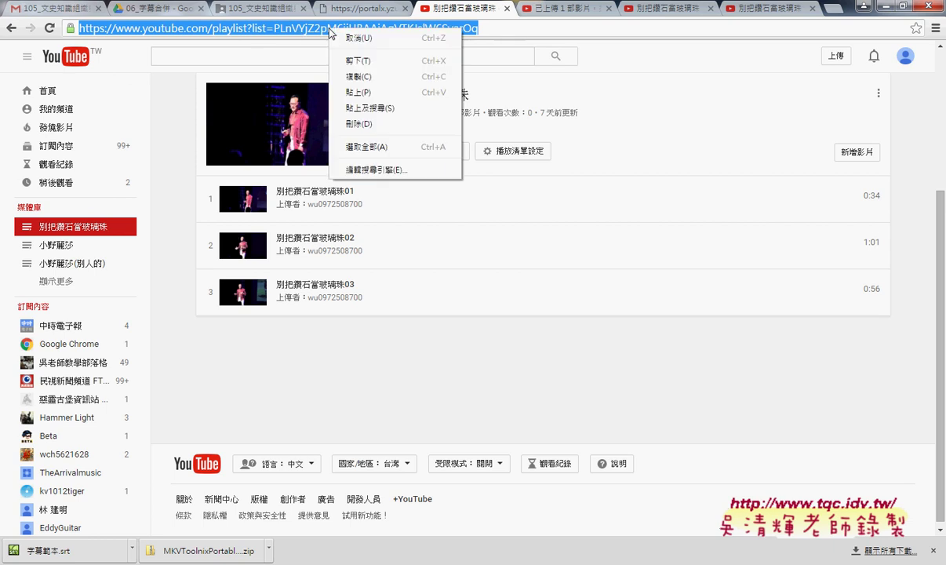
left_click(358, 76)
key("ctrl+t")
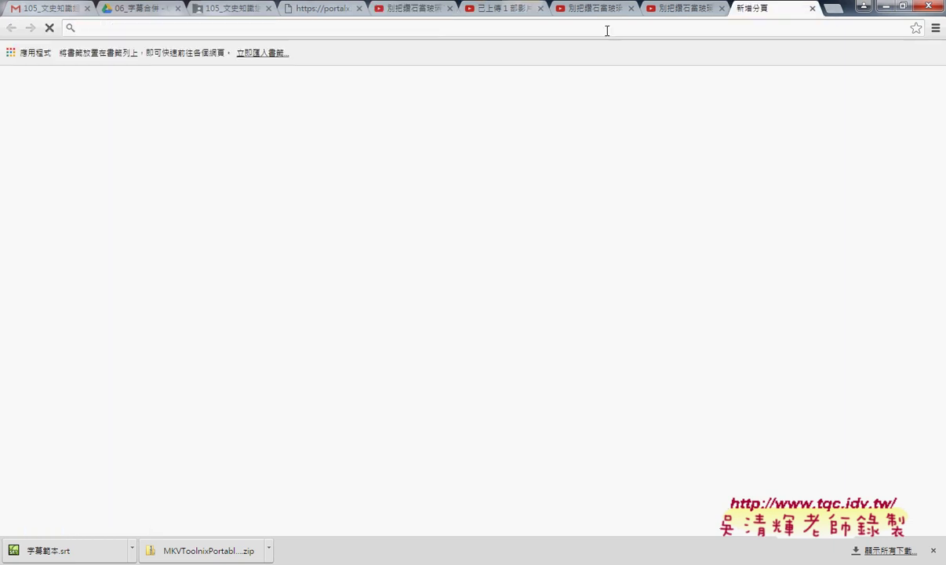
type("g")
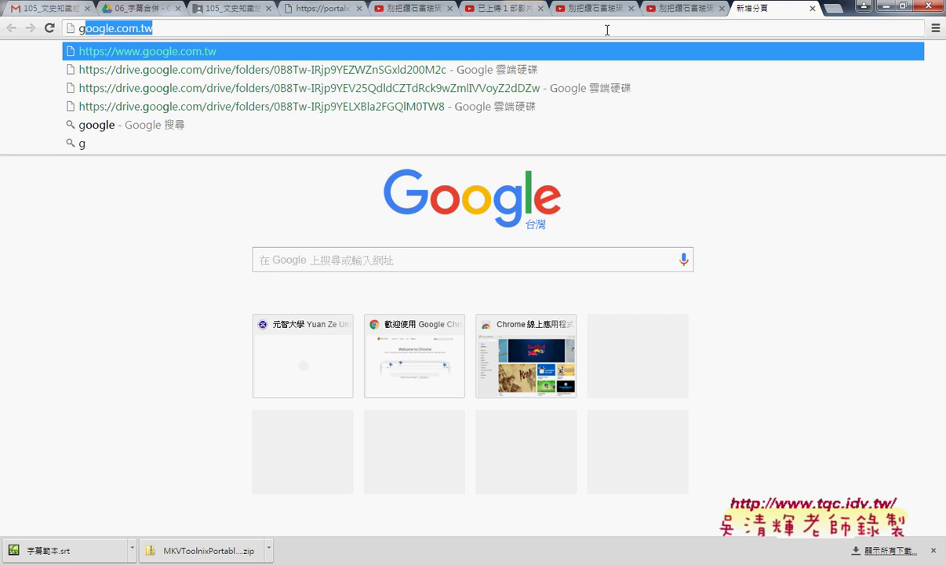
type("oo.g")
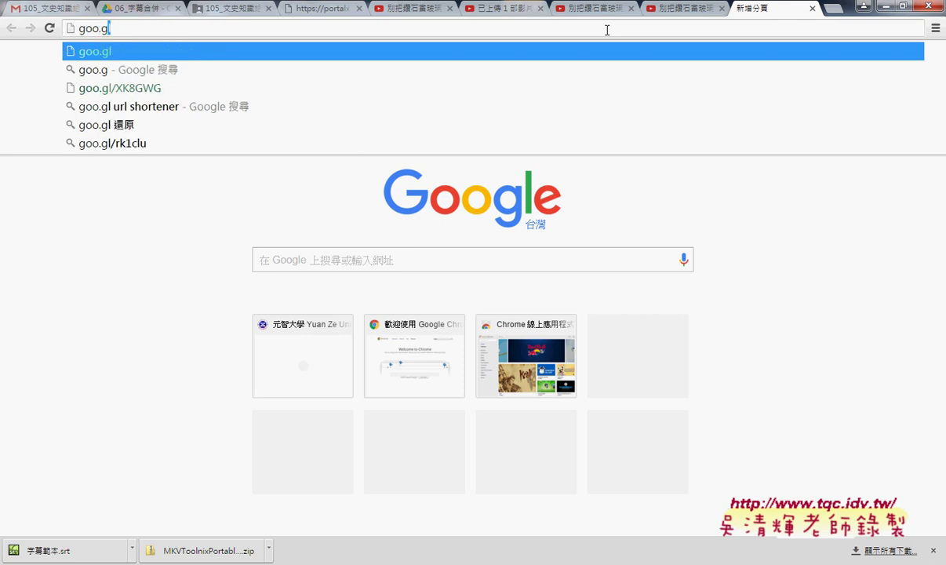
type("l")
key("Return")
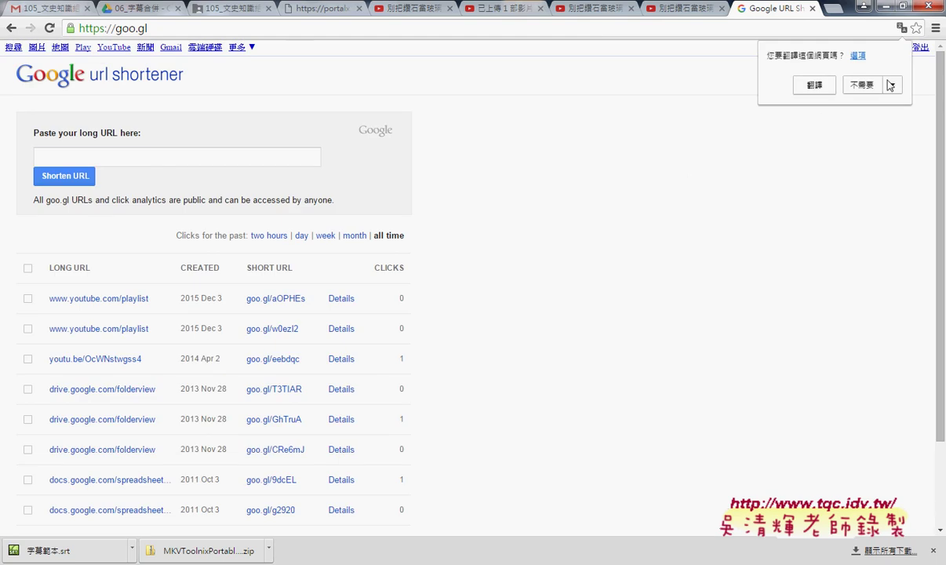
Paste the playlist URL, shorten it to goo.gl/EgP2pL, and view its analytics and QR code.
right_click(161, 155)
left_click(189, 227)
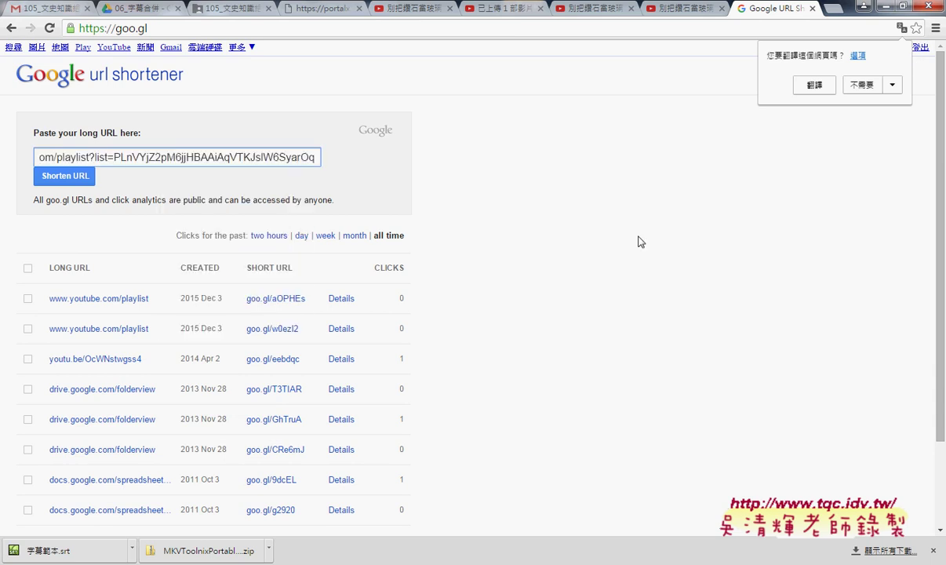
left_click(78, 178)
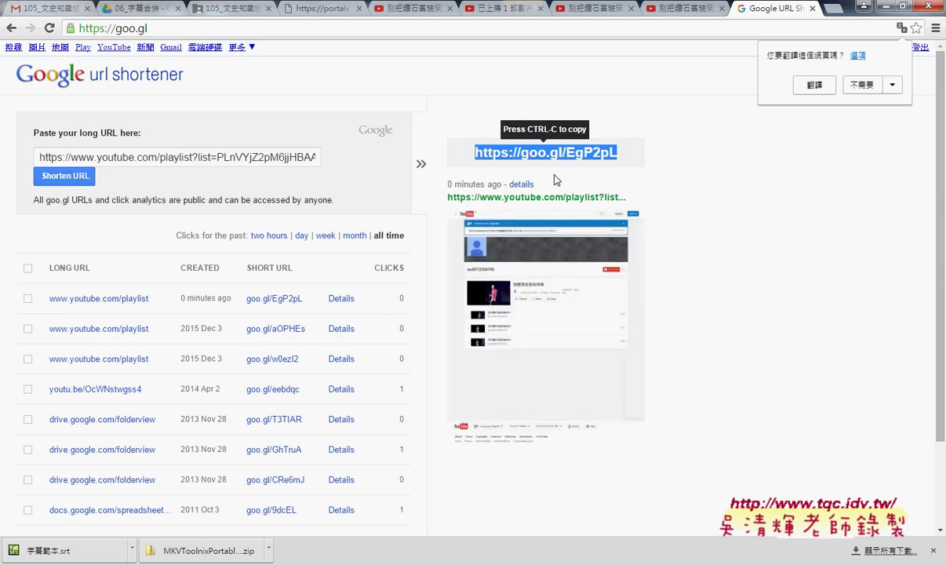
left_click(521, 187)
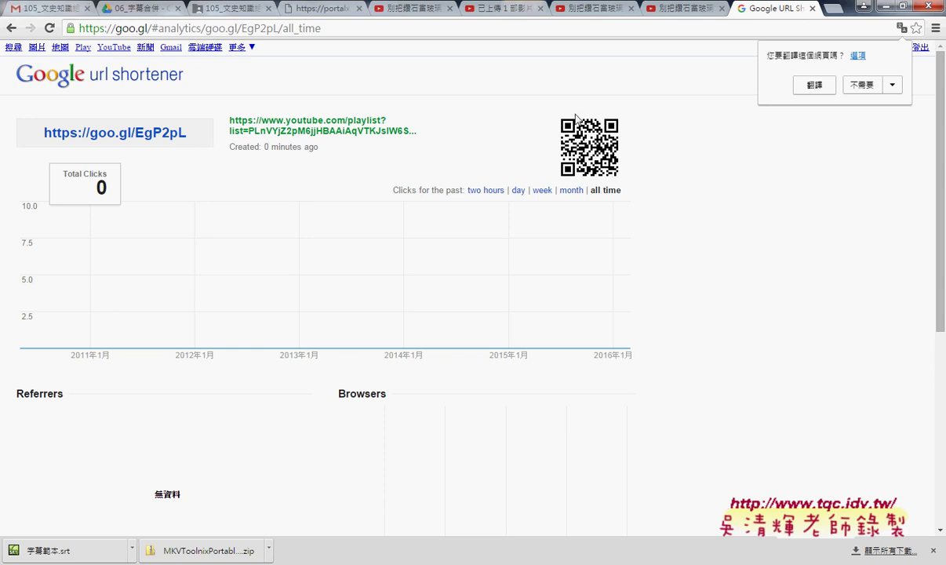
Check the QR code image's options, then go back to the shortener's link list.
right_click(584, 156)
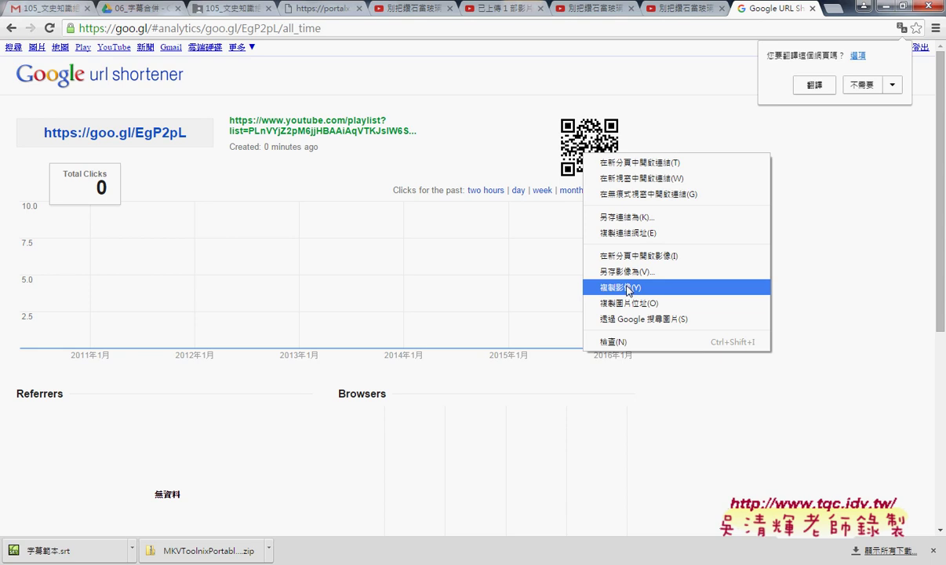
left_click(12, 30)
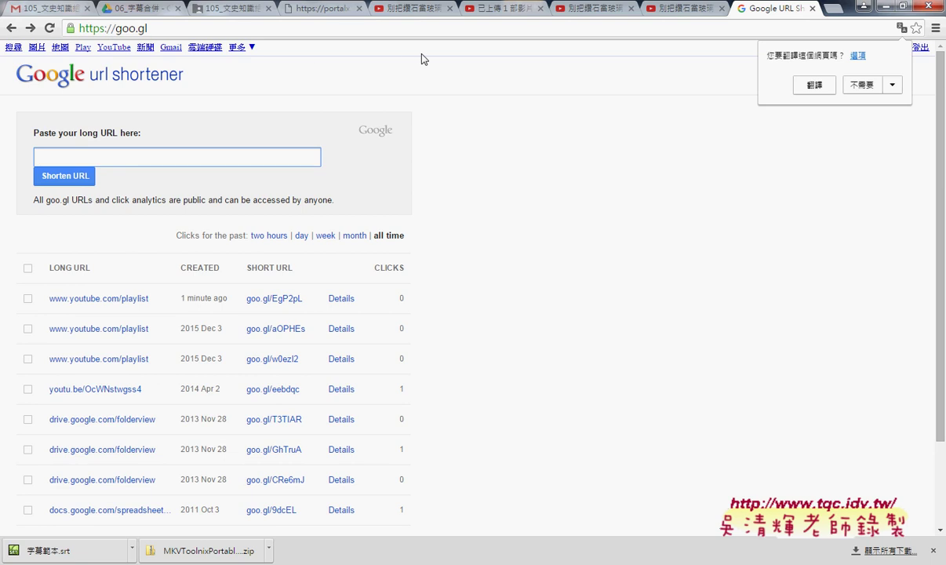
Mark the 00_YOUTUBE, 01_Dreamweaver and 02_APP設計 rows on slide 16 in red ink, then clear it.
mouse_move(266, 503)
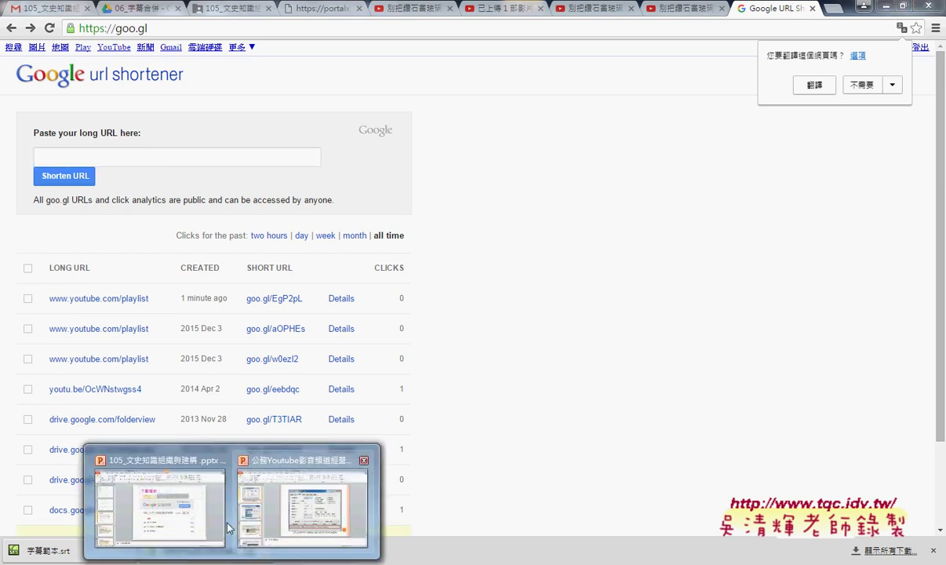
left_click(218, 498)
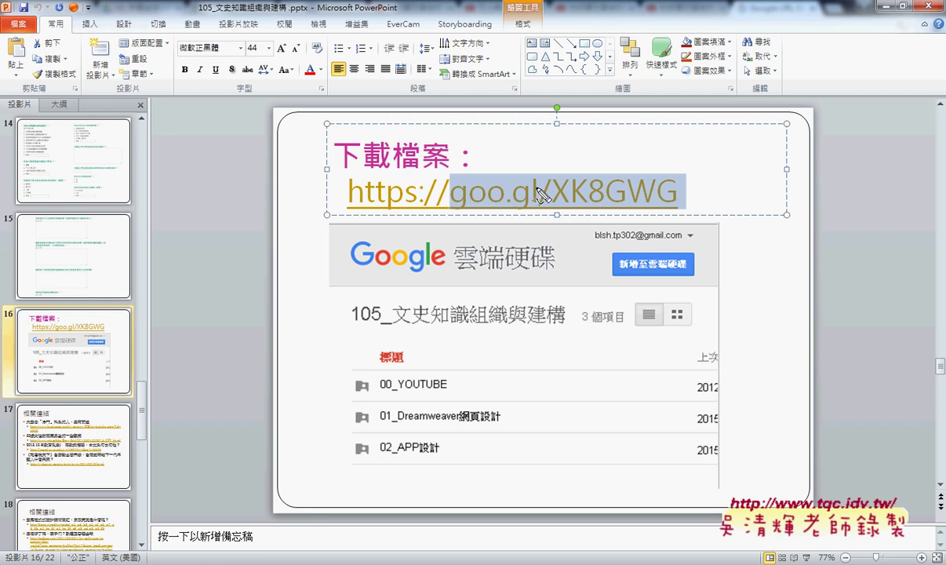
left_click_drag(398, 393, 449, 392)
left_click_drag(392, 377, 391, 401)
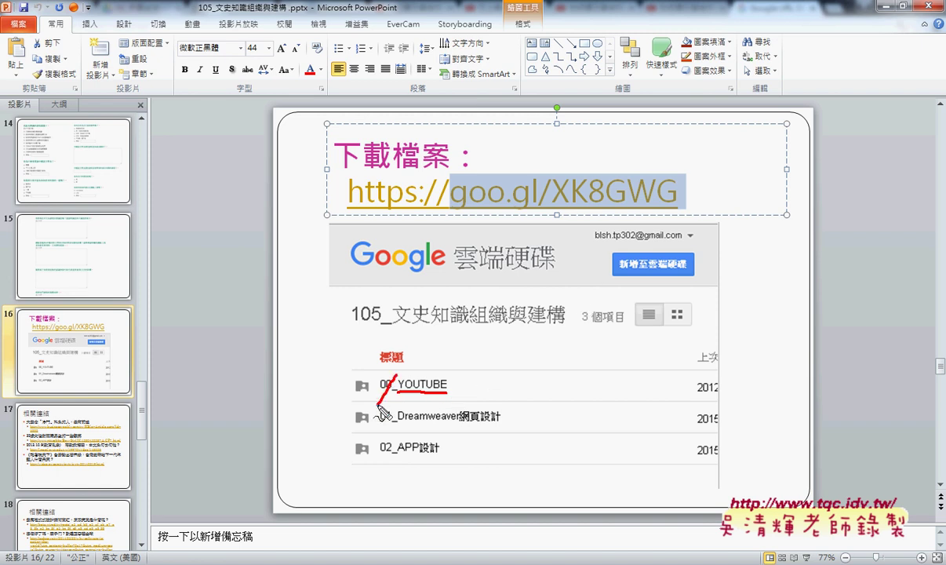
left_click_drag(477, 322, 541, 321)
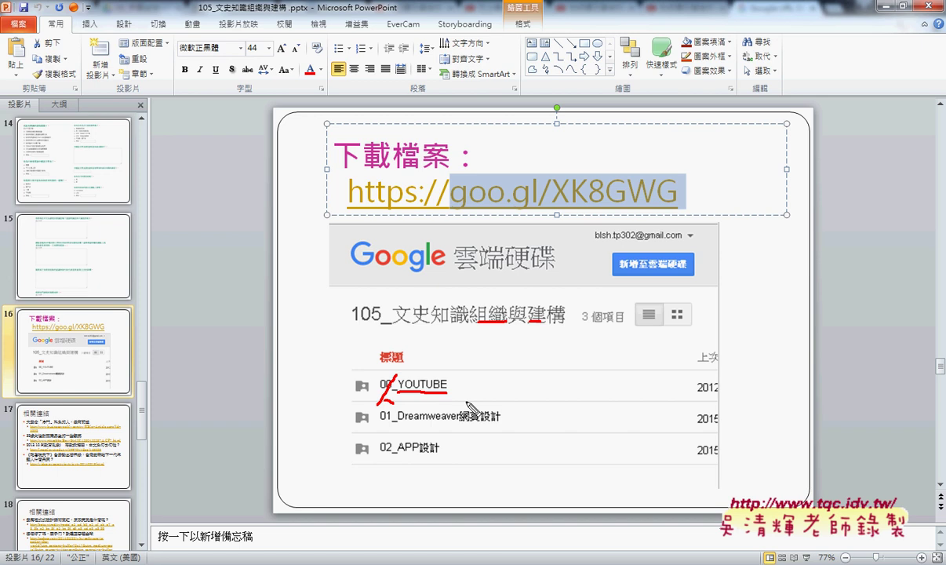
mouse_move(373, 416)
left_mouse_down()
mouse_move(416, 431)
mouse_move(501, 423)
left_mouse_up()
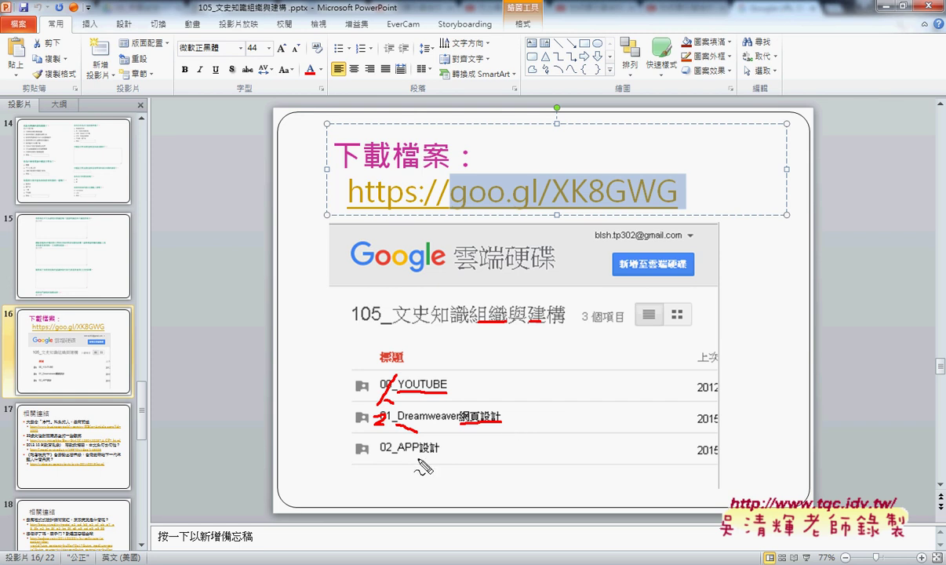
left_click_drag(390, 455, 437, 455)
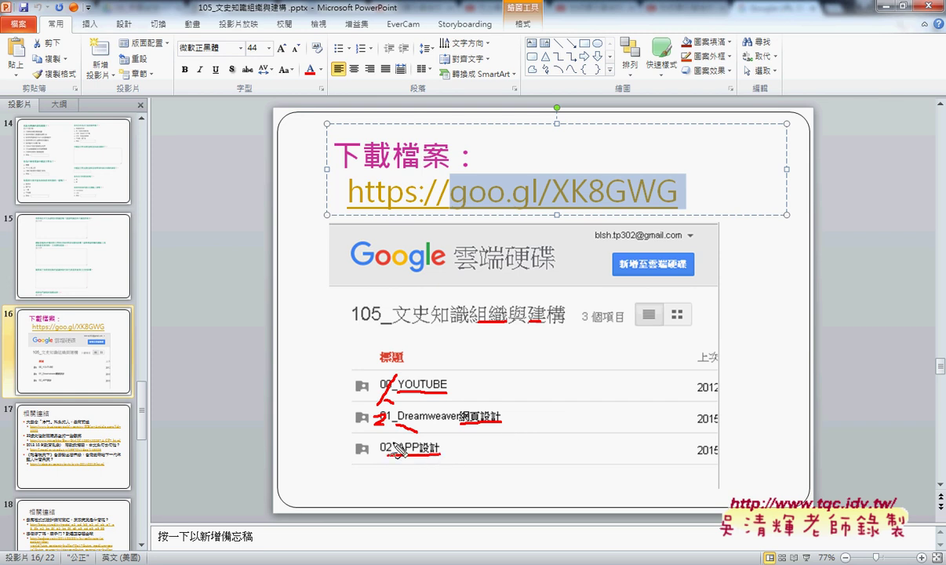
left_click_drag(369, 439, 370, 460)
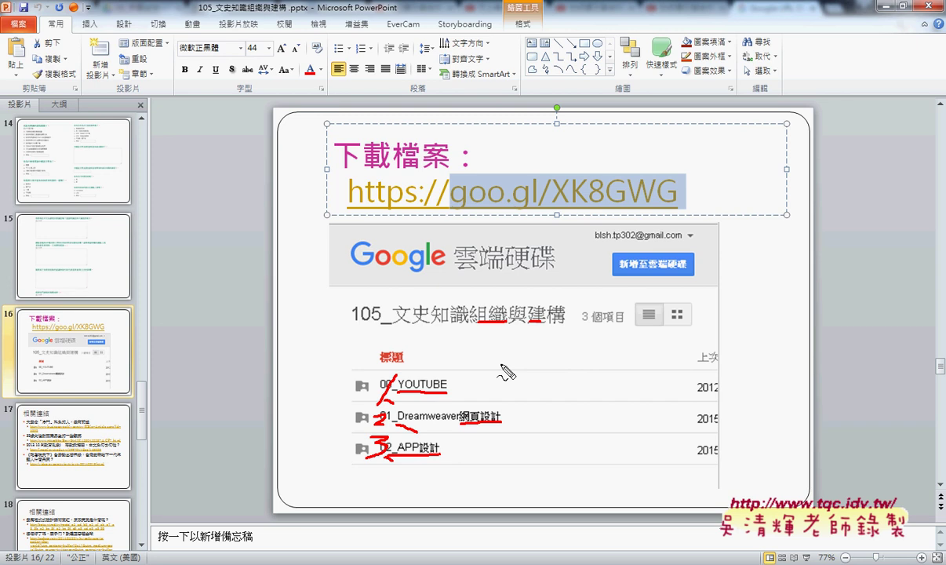
left_click_drag(410, 484, 443, 493)
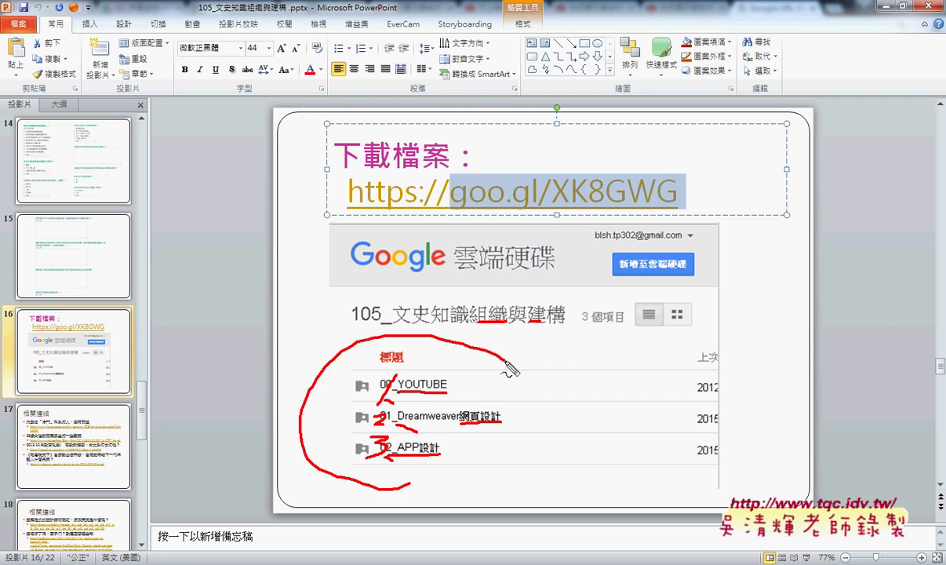
key("Escape")
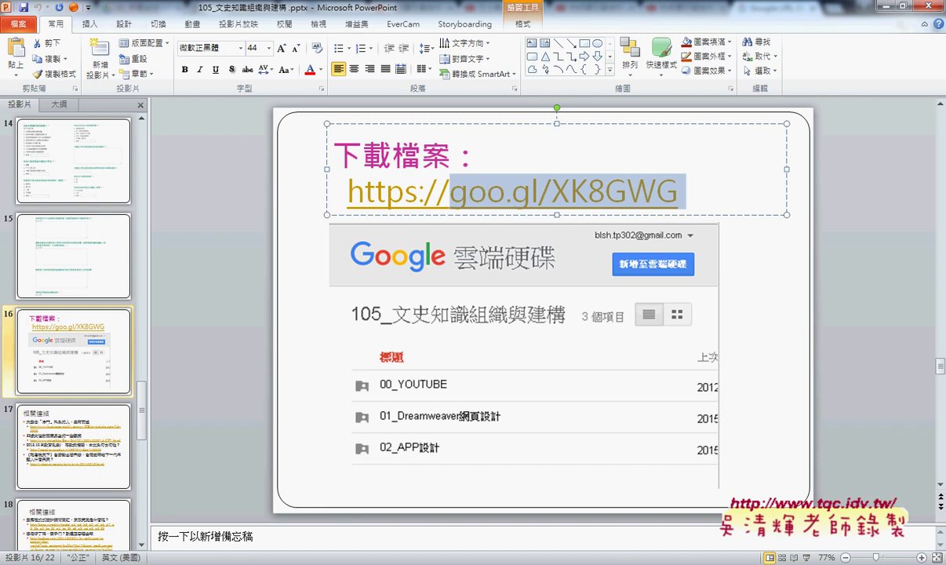
Flip to the other presentation and back, then bring the goo.gl shortener to the front.
left_click(284, 465)
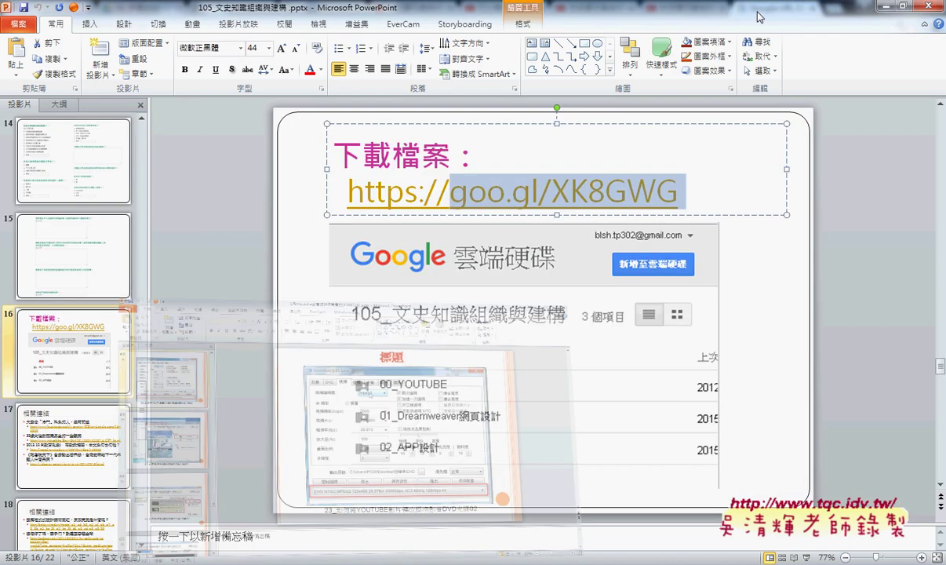
left_click(284, 450)
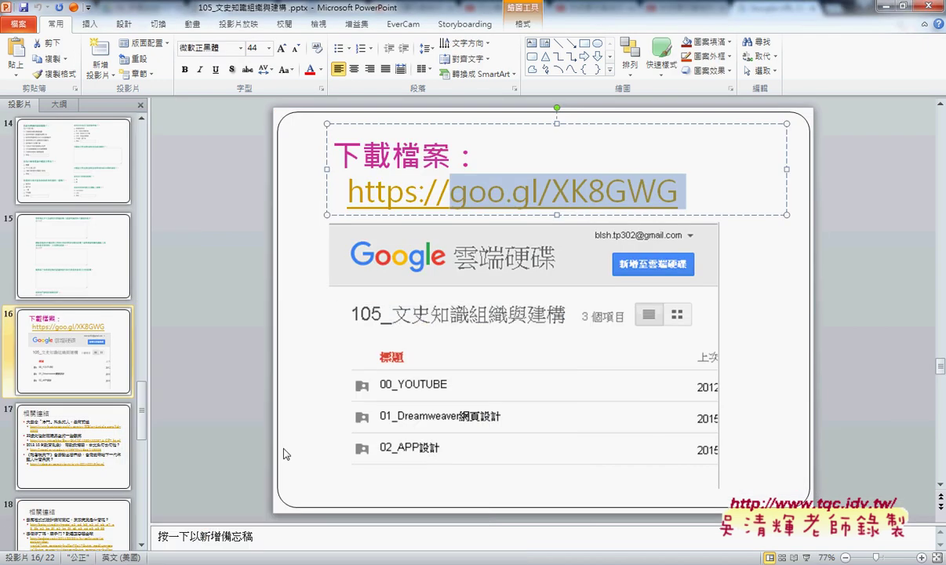
left_click(225, 562)
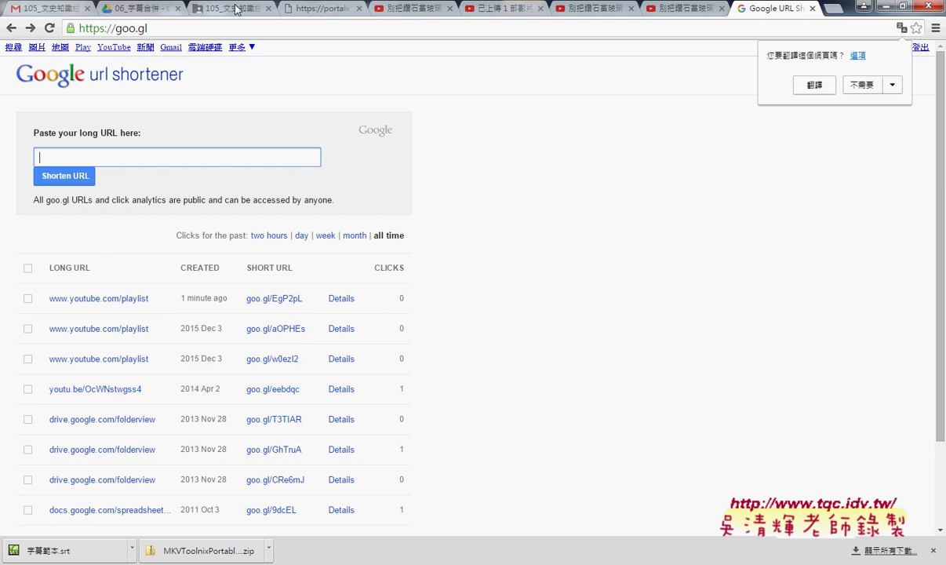
Browse Google Drive into 00_YOUTUBE and 04_工具程式, then return to the playlist tab.
left_click(237, 9)
left_click(88, 172)
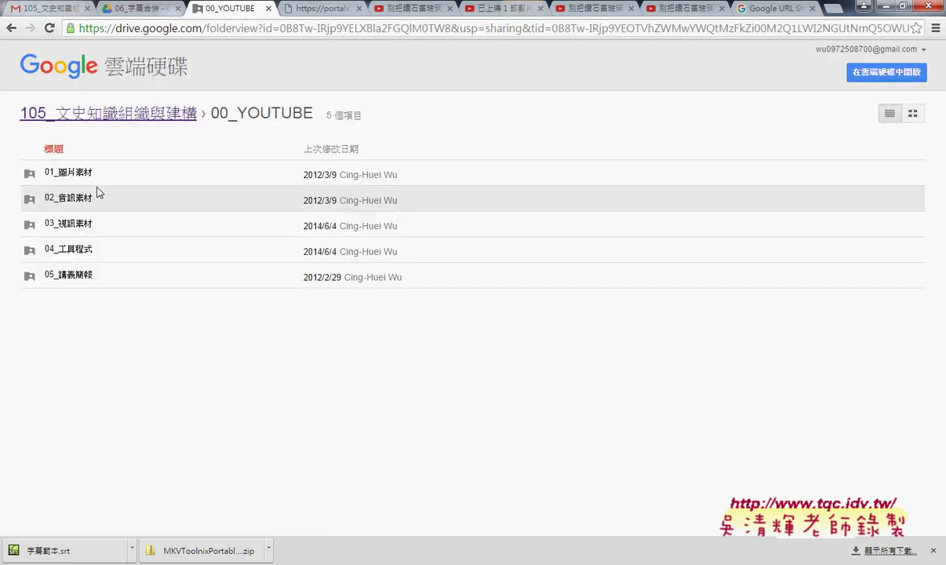
left_click(126, 256)
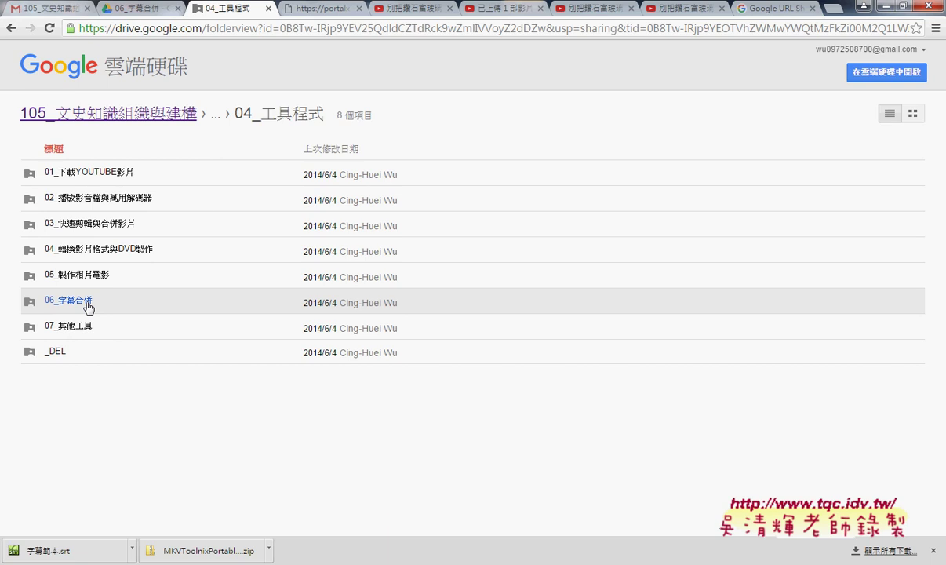
left_click(408, 9)
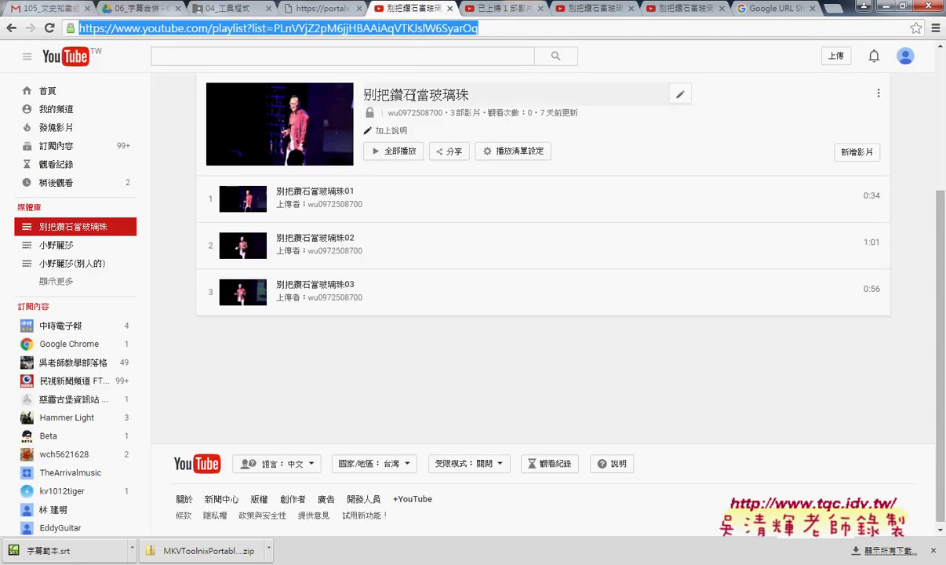
On the TEDxTaipei 2013 video's watch page, mark the 強化 button in red ink and open it.
left_click(580, 9)
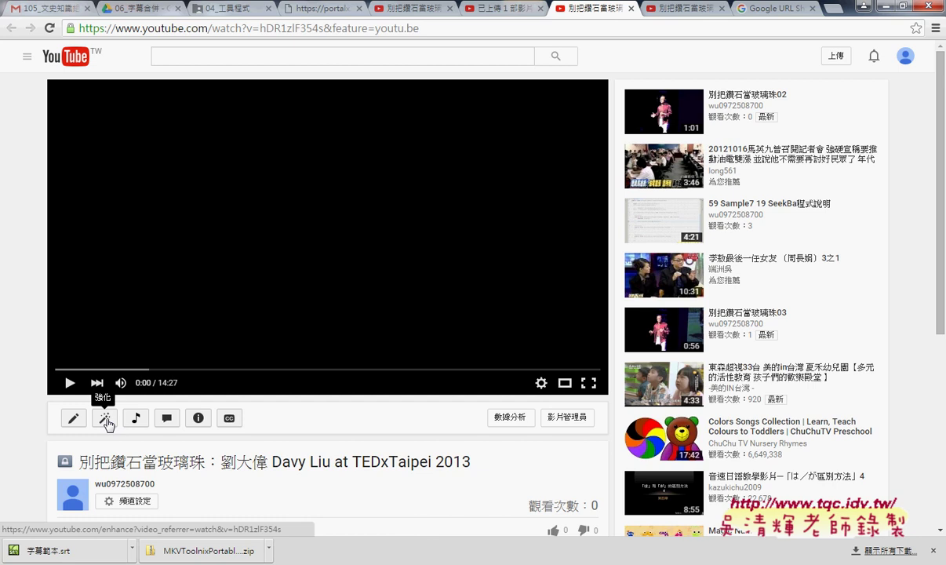
mouse_move(98, 421)
left_mouse_down()
mouse_move(116, 427)
mouse_move(107, 429)
left_mouse_up()
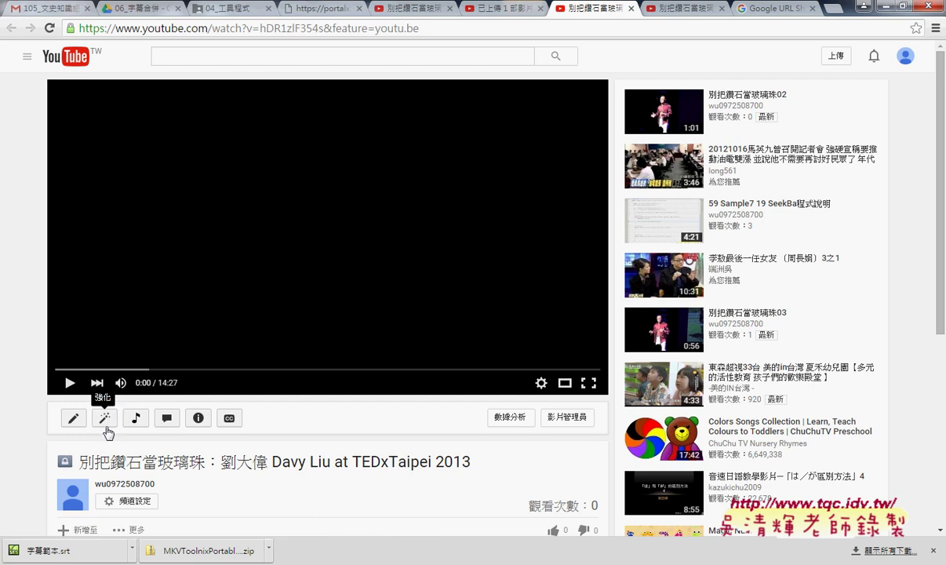
left_click(105, 417)
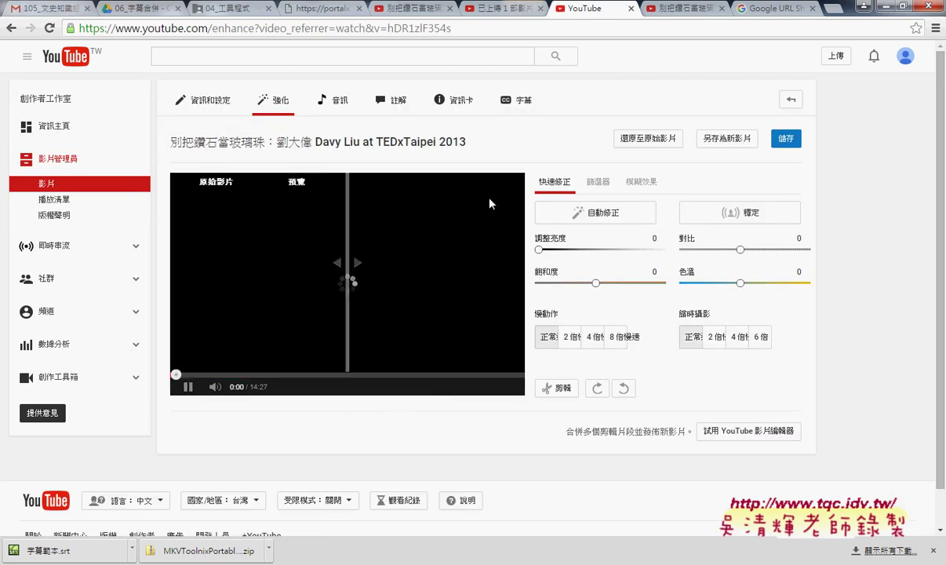
left_click(187, 387)
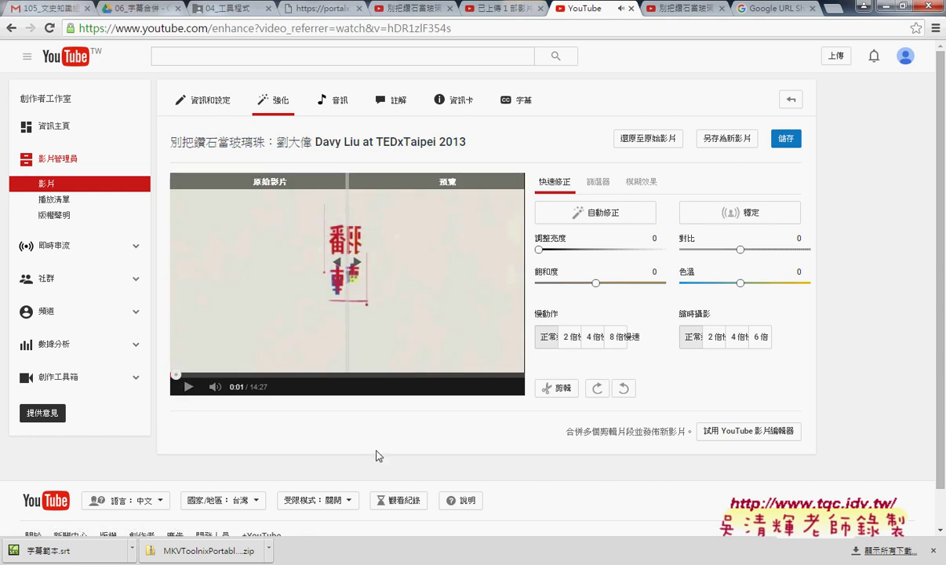
left_click(564, 389)
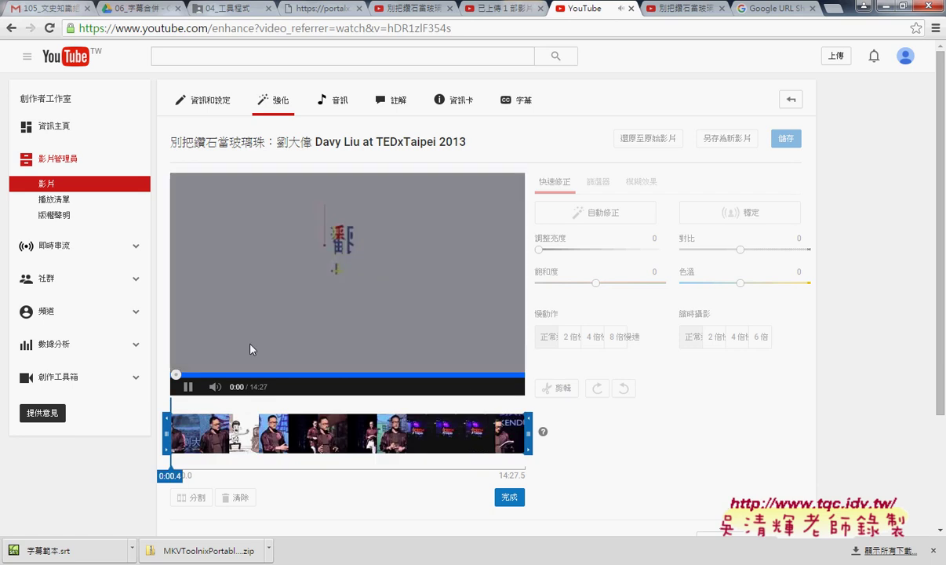
left_click(187, 386)
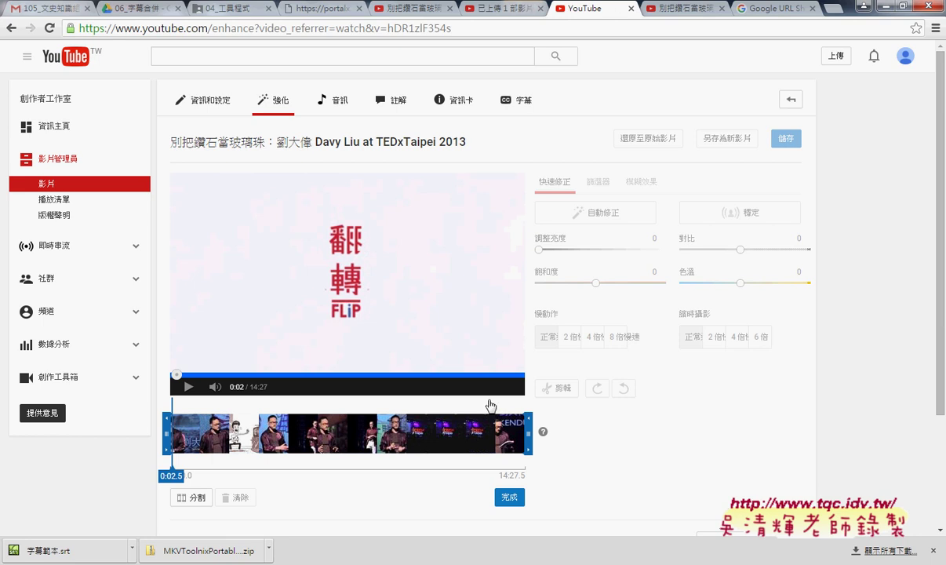
left_click_drag(467, 490, 554, 454)
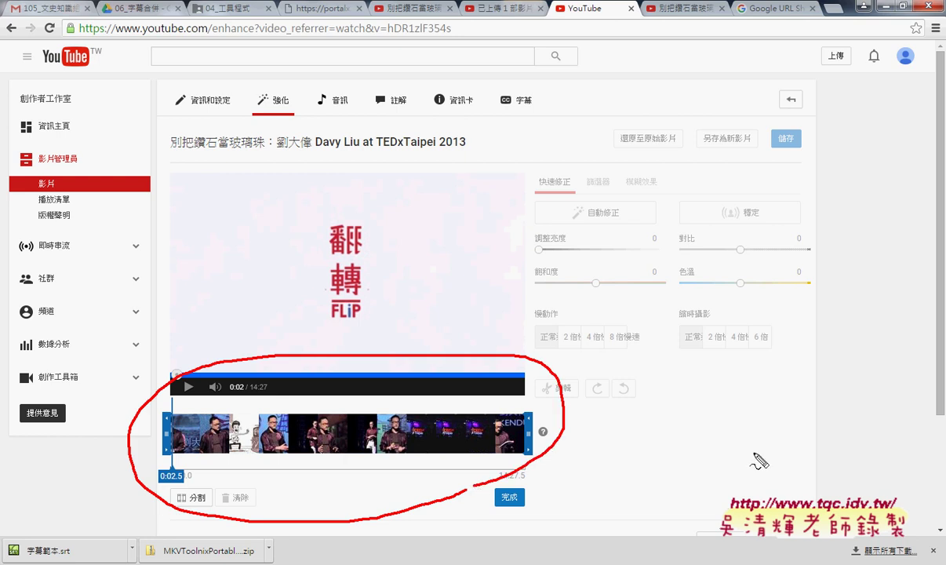
mouse_move(801, 452)
left_mouse_down()
mouse_move(577, 412)
mouse_move(594, 428)
left_mouse_up()
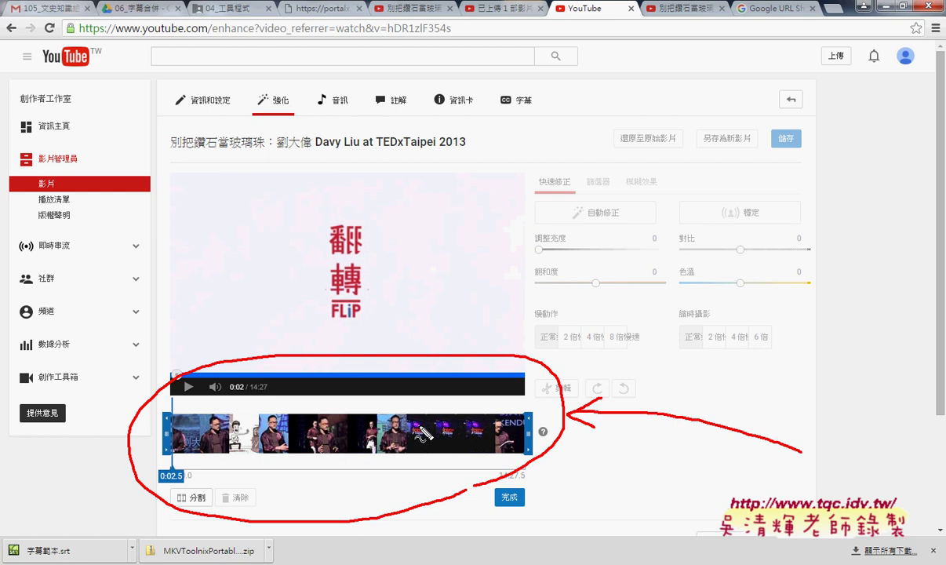
key("Escape")
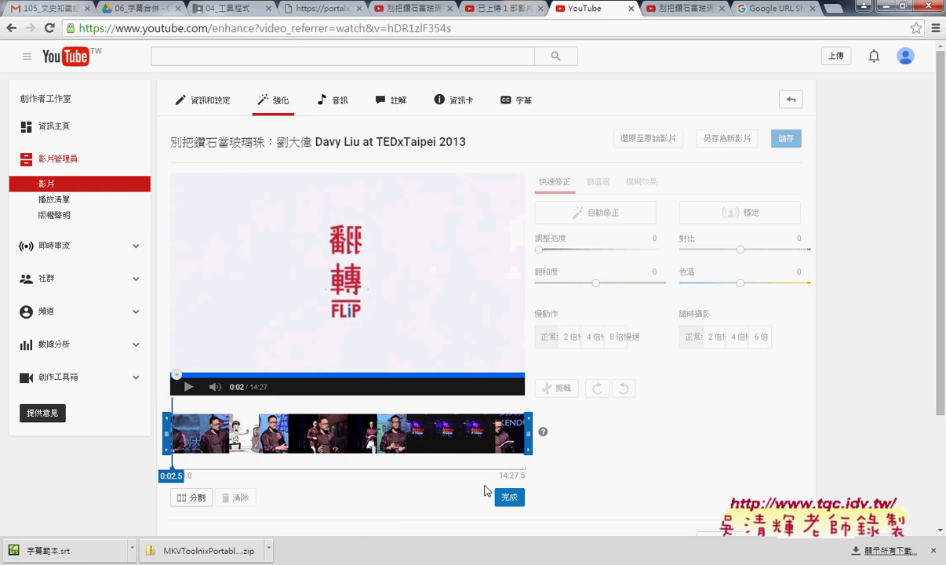
left_click(506, 496)
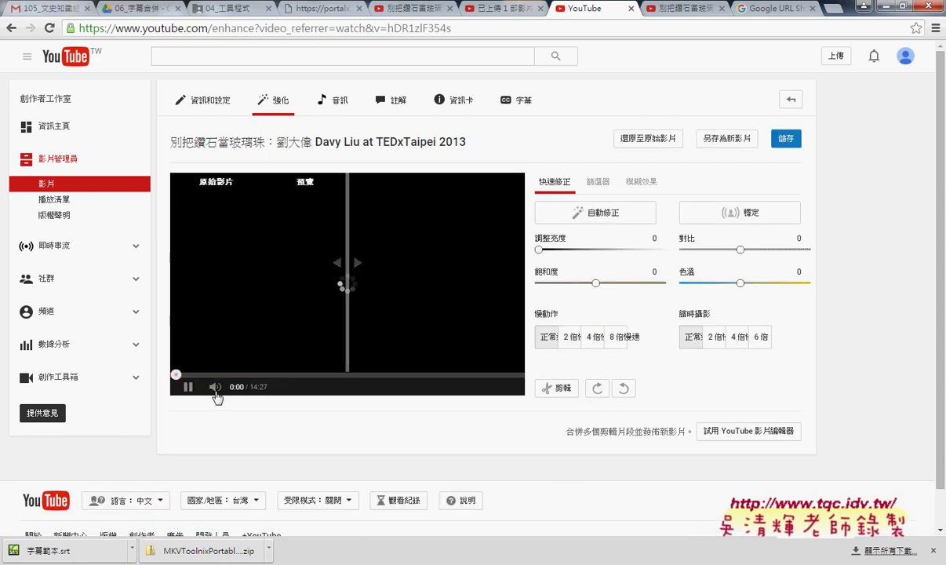
left_click(188, 386)
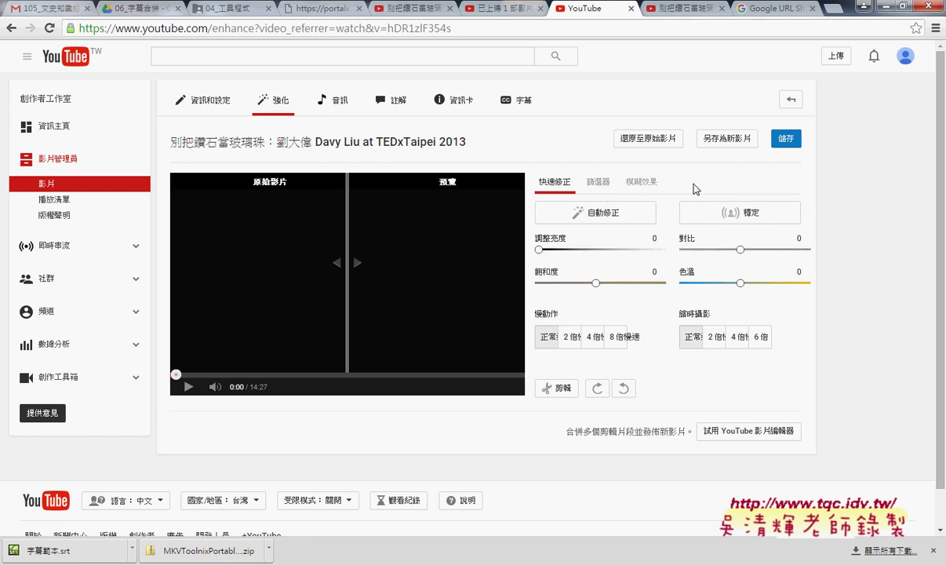
Under 模糊效果, preview the video at 1:04 and 3:08, then apply 臉部模糊處理.
left_click(641, 181)
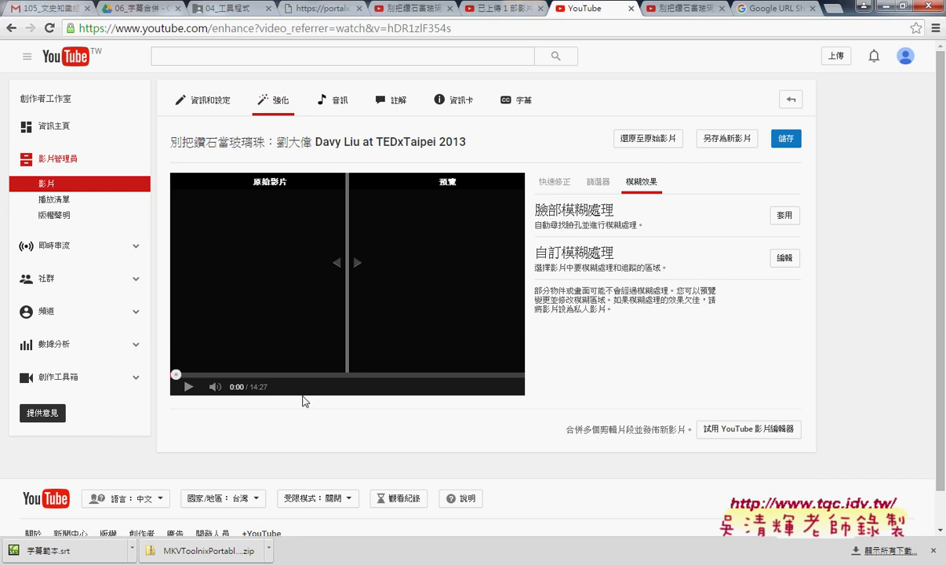
left_click(188, 387)
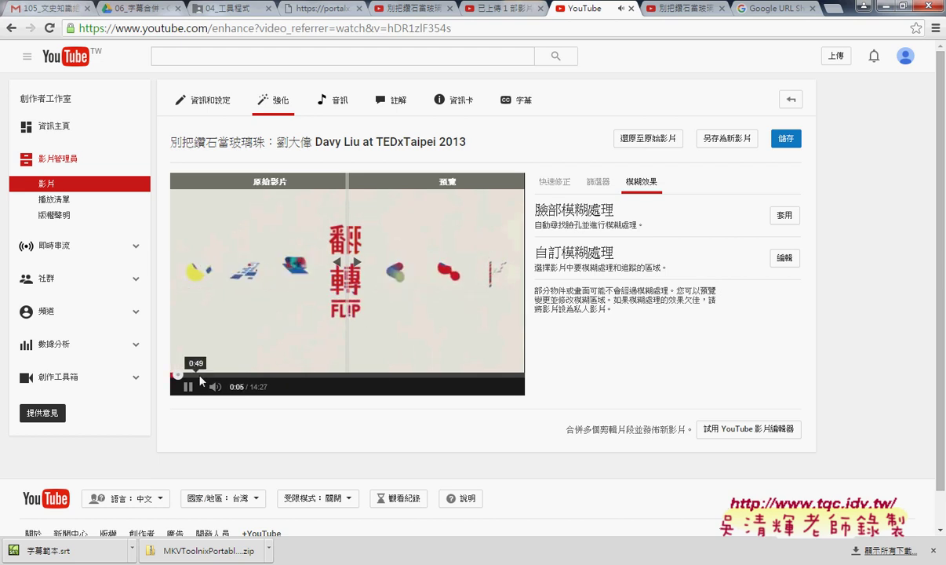
left_click(200, 375)
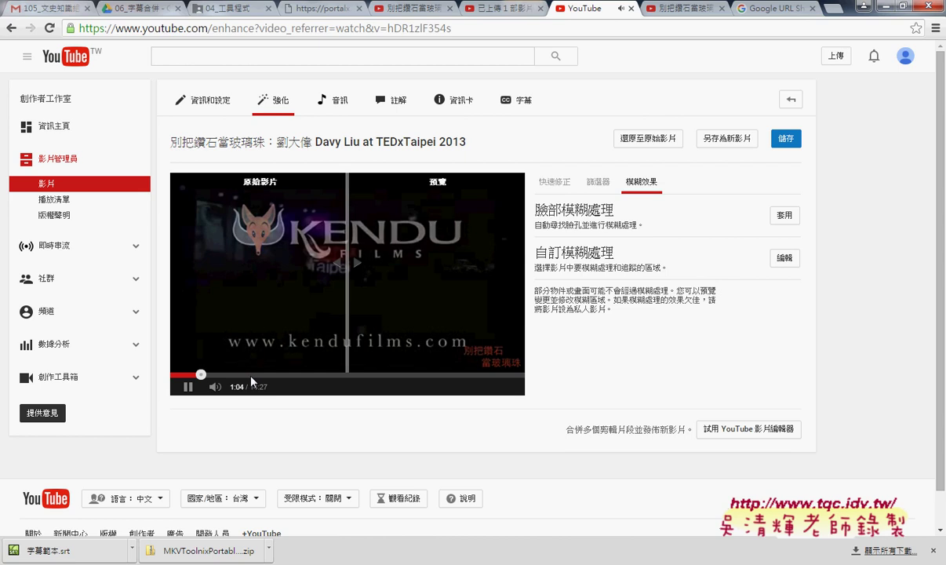
left_click(250, 375)
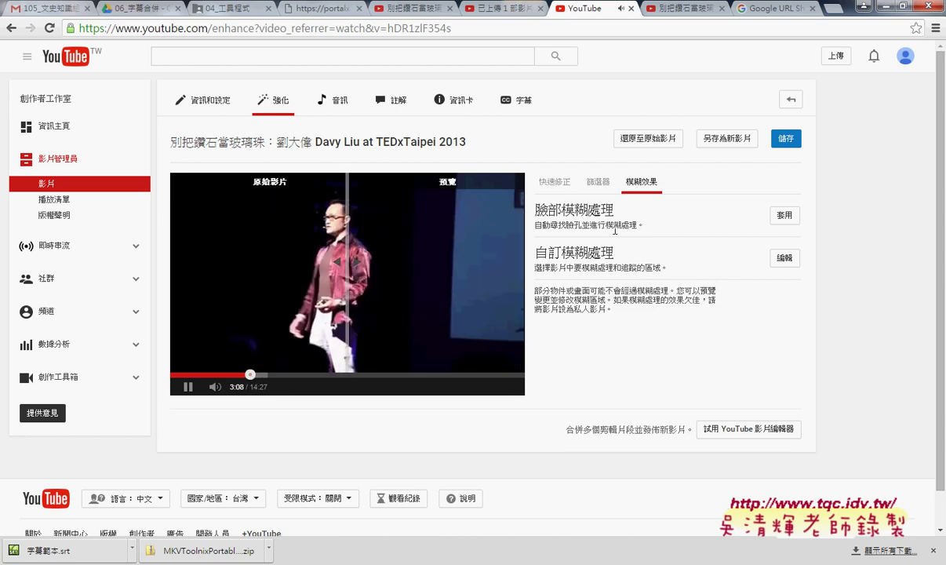
left_click(785, 216)
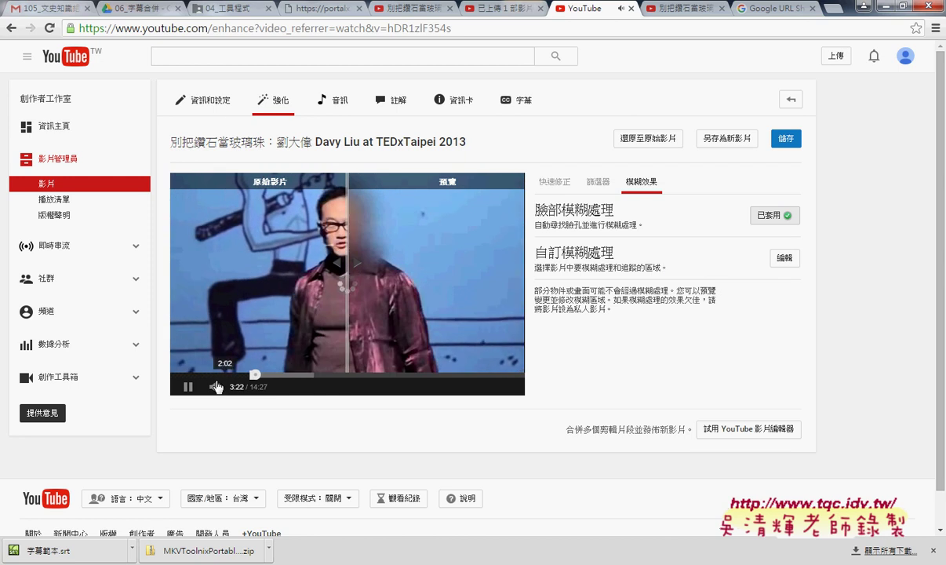
left_click(188, 392)
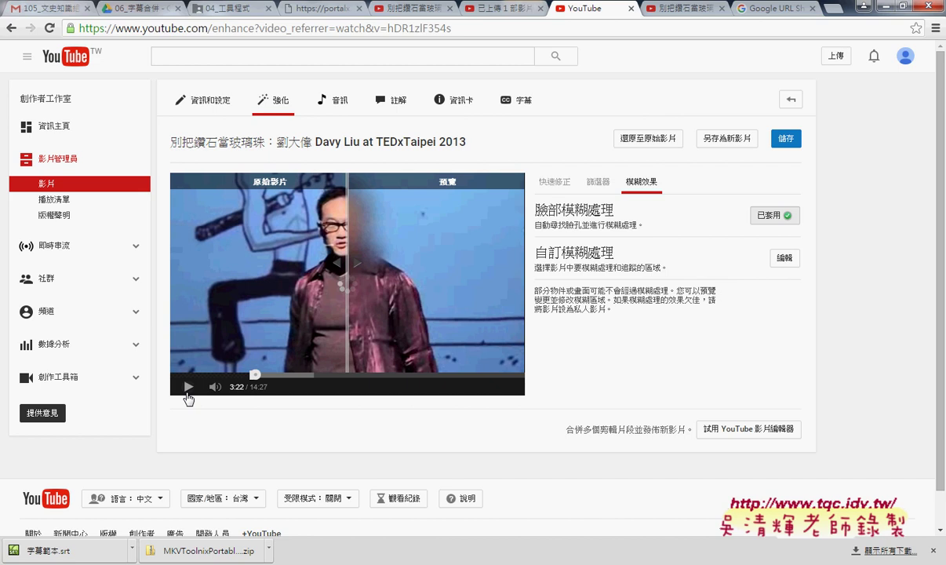